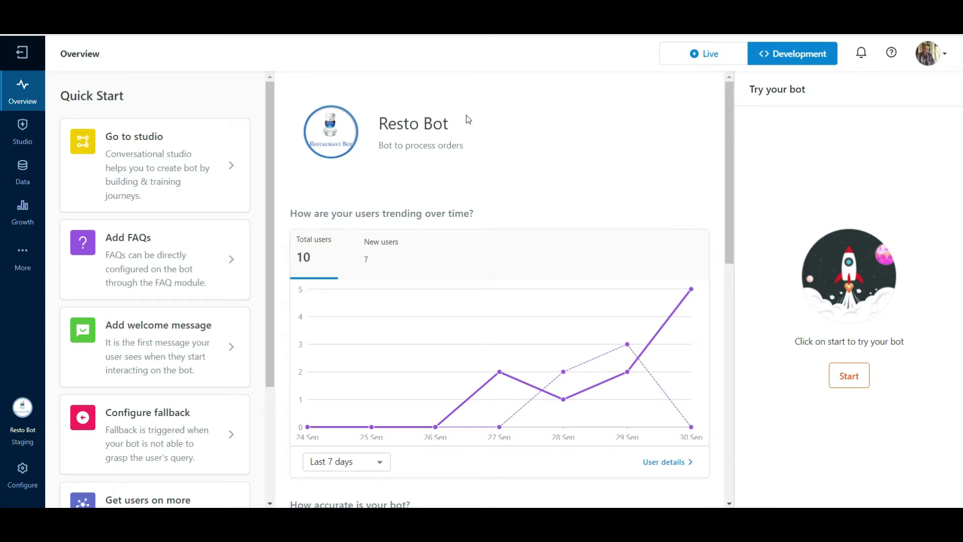
Confirm Portuguese is among Resto Bot's supported languages in Configure and save the settings
left_click(22, 473)
scroll(461, 330, "down", 5)
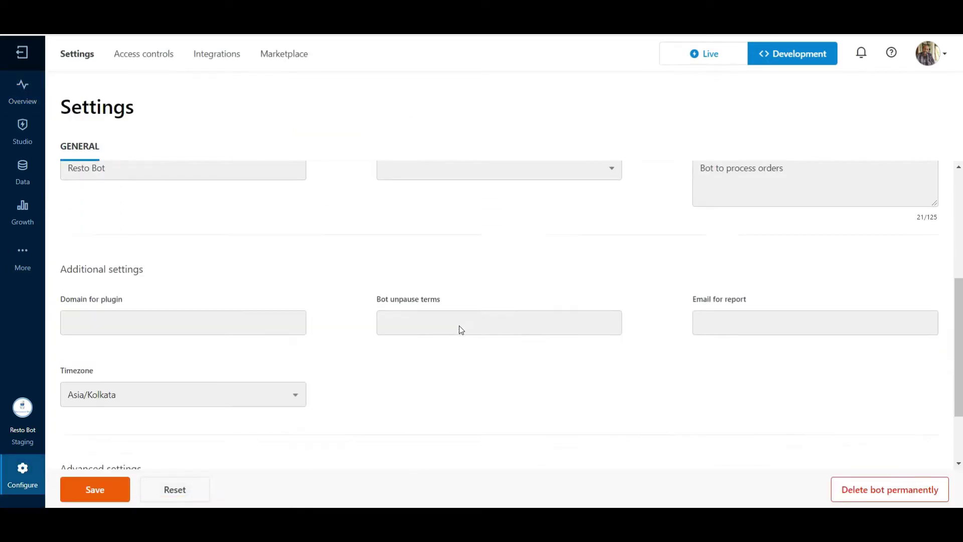
scroll(461, 330, "down", 2)
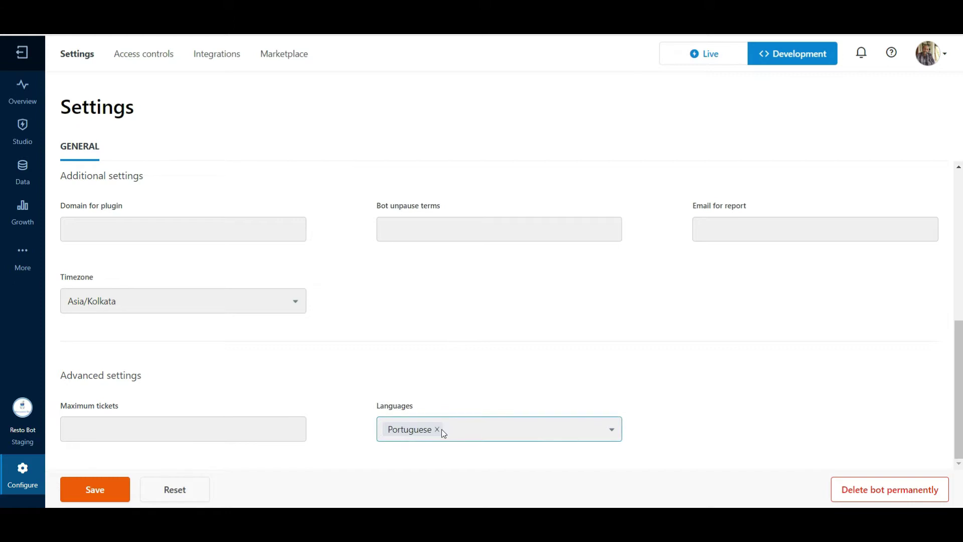
left_click(462, 434)
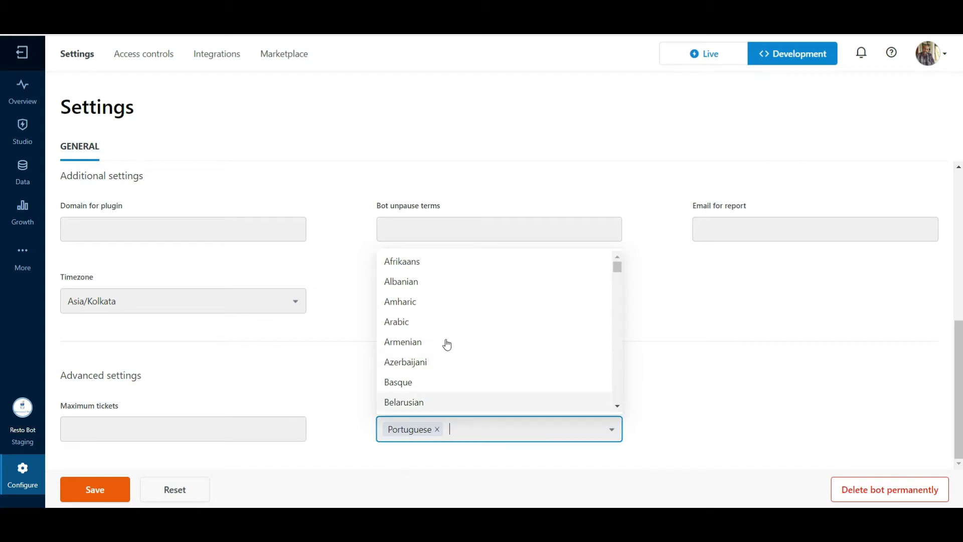
scroll(454, 294, "down", 2)
scroll(457, 295, "down", 3)
scroll(456, 296, "down", 3)
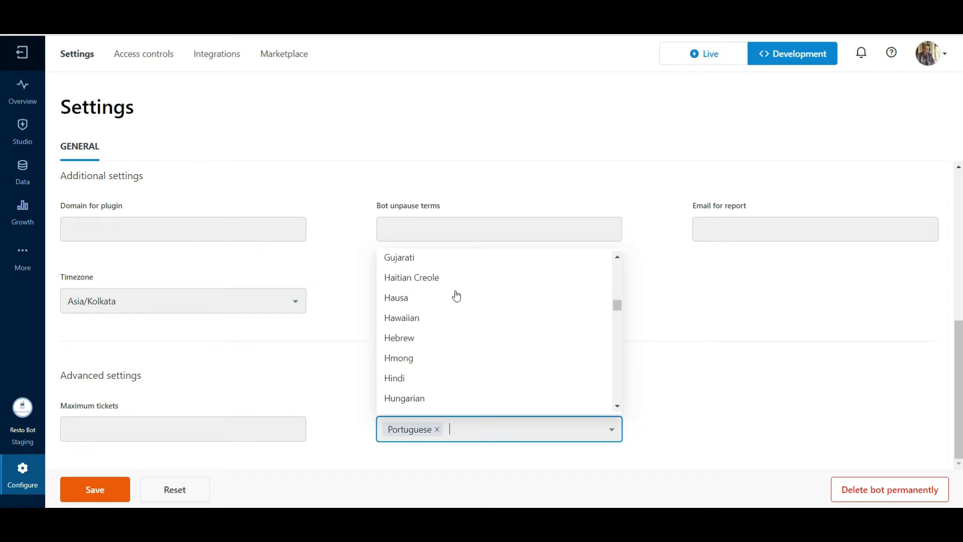
scroll(457, 295, "down", 3)
scroll(456, 295, "down", 2)
scroll(456, 295, "up", 5)
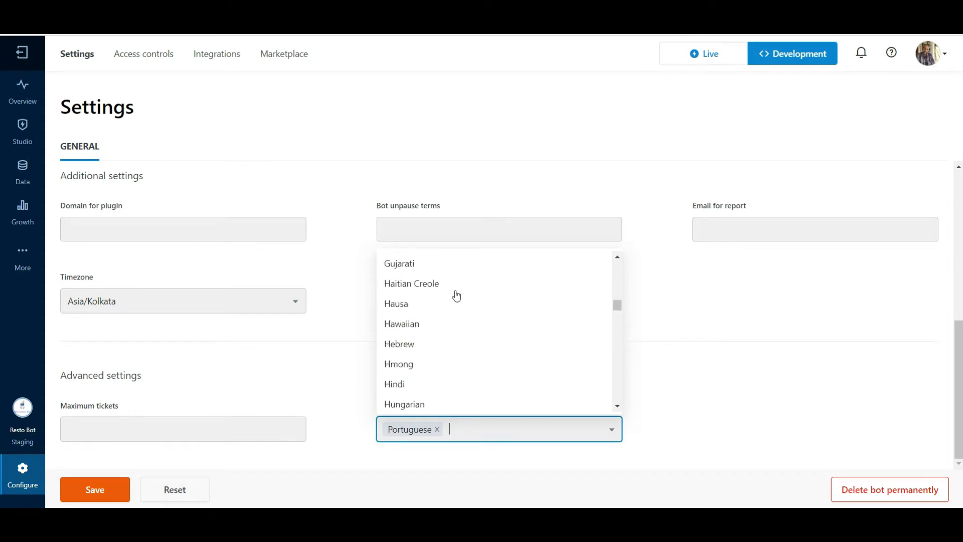
left_click(327, 388)
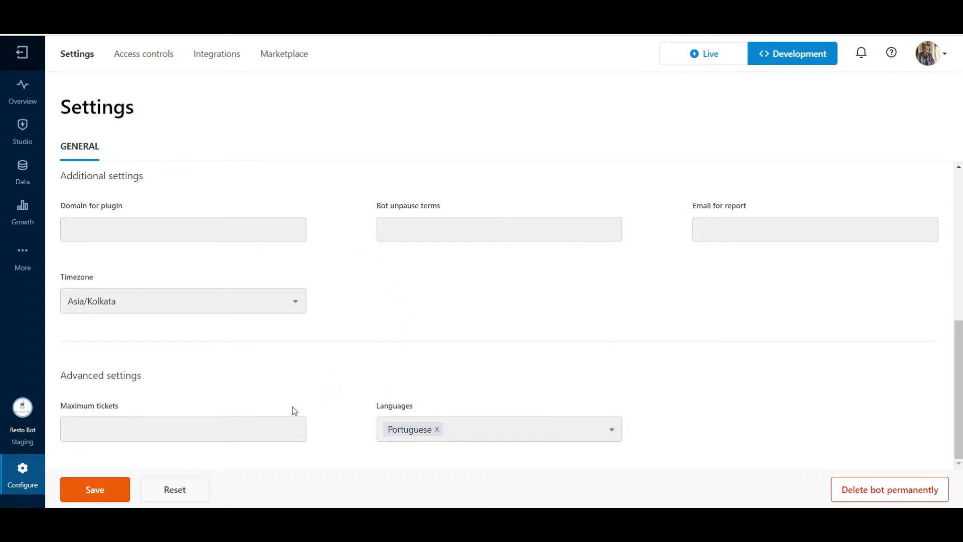
left_click(78, 491)
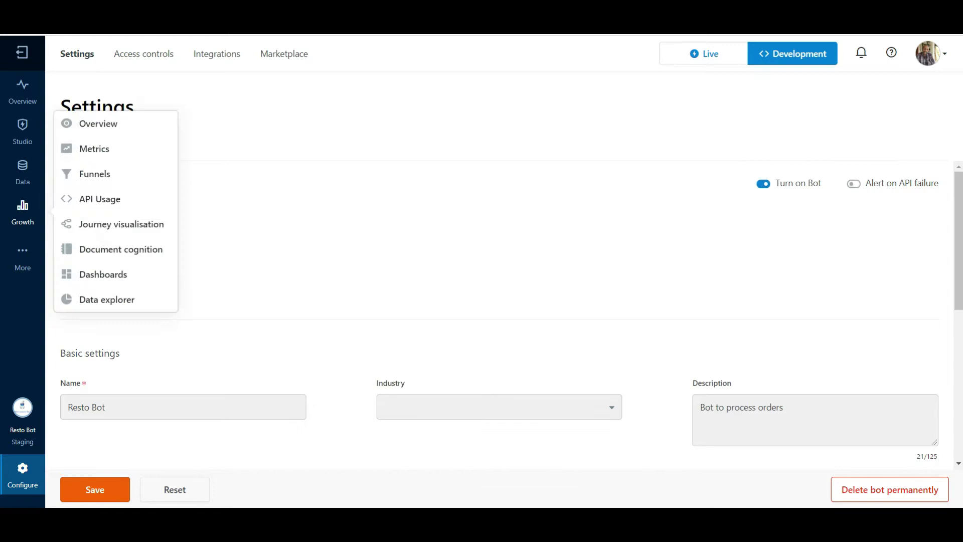
Review the changeLanguage journey's Quick replies and Set Language steps in Studio Build
left_click(82, 69)
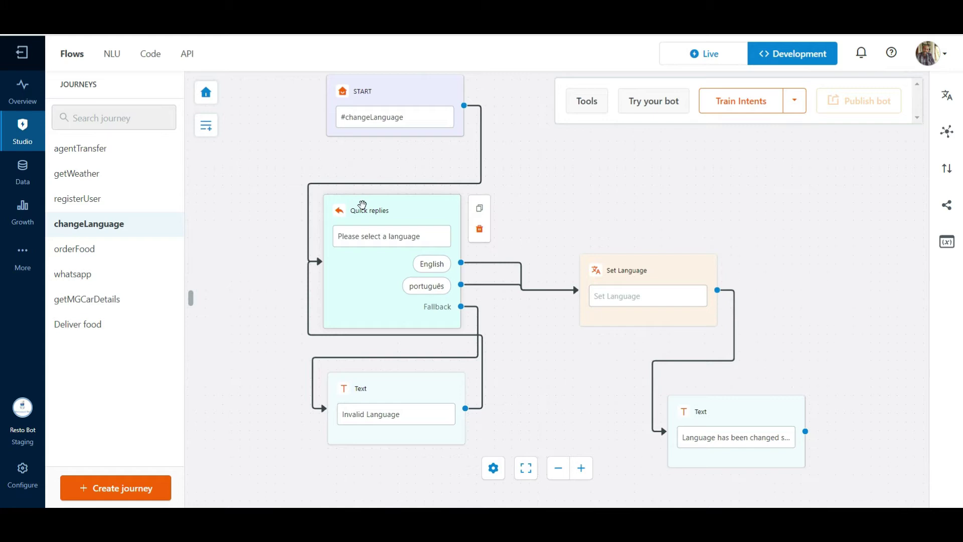
left_click(361, 205)
left_click(364, 211)
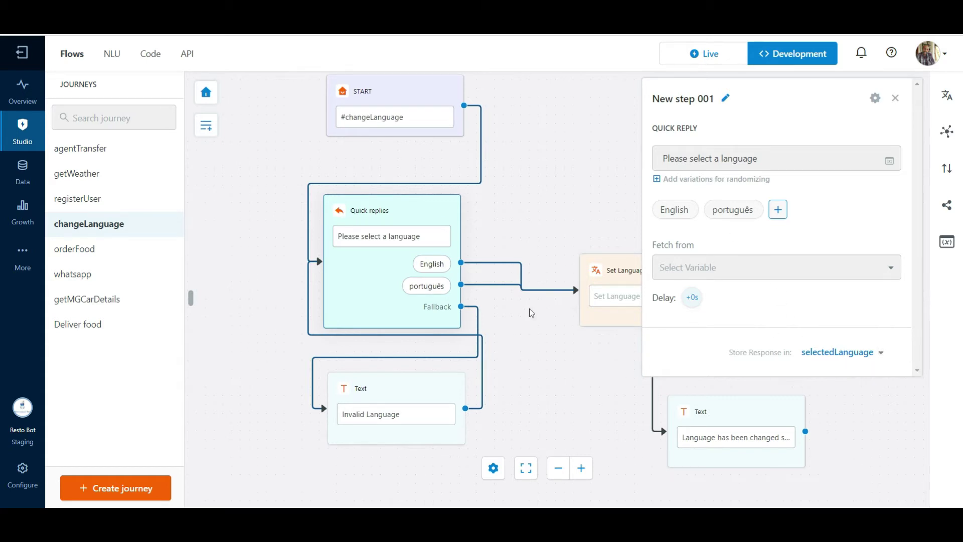
left_click(595, 272)
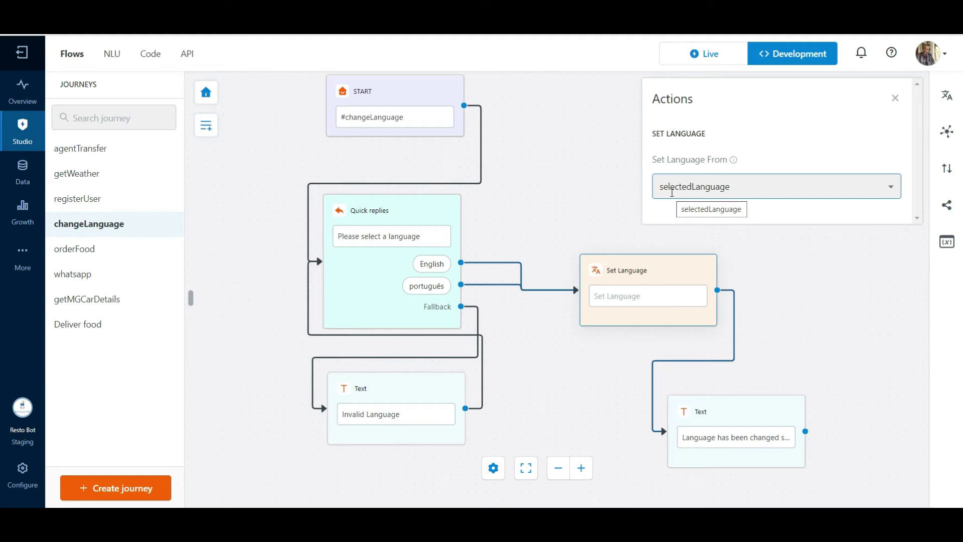
left_click(575, 216)
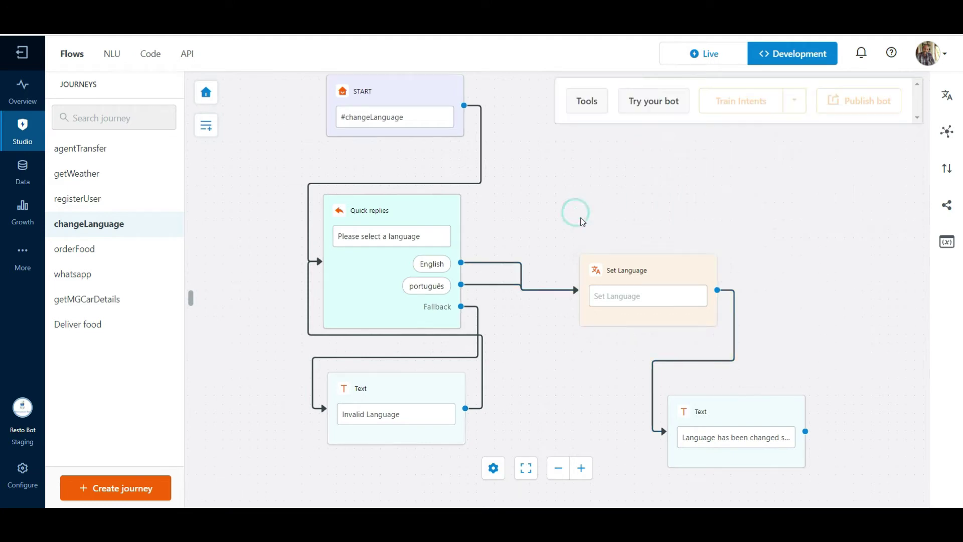
left_click(699, 413)
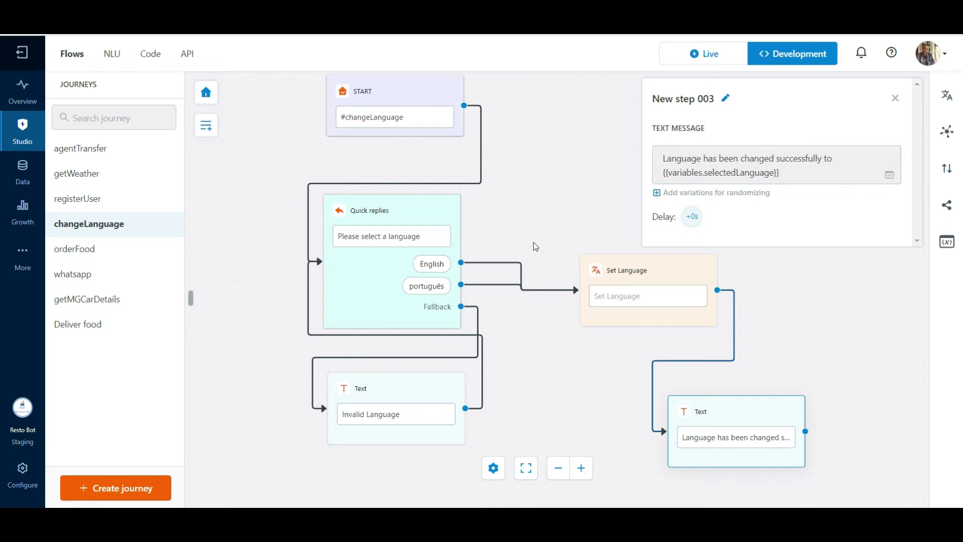
mouse_move(397, 399)
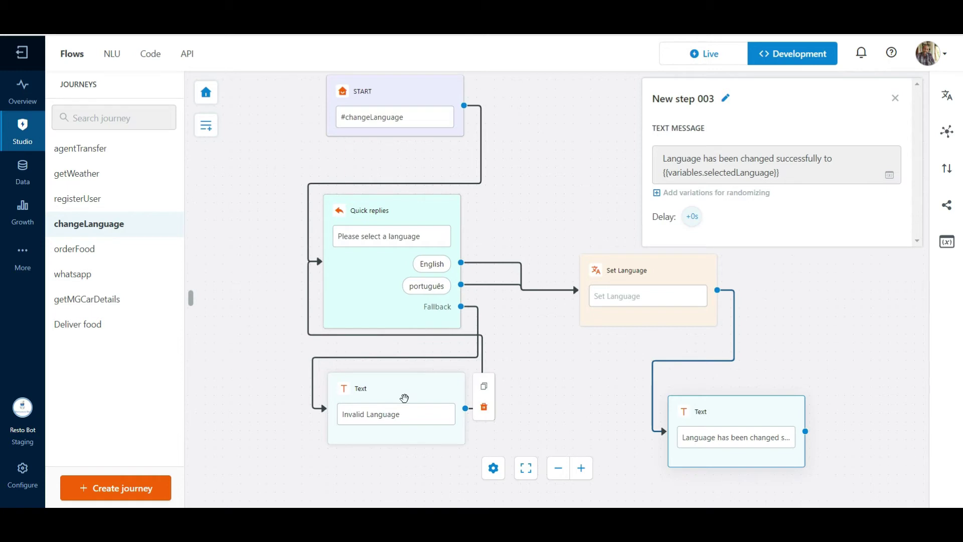
left_click(404, 398)
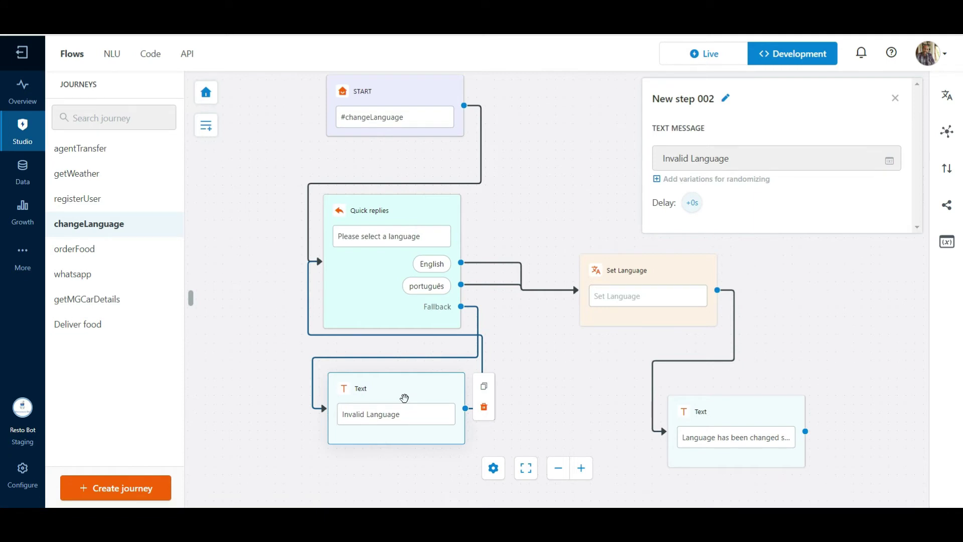
left_click(362, 314)
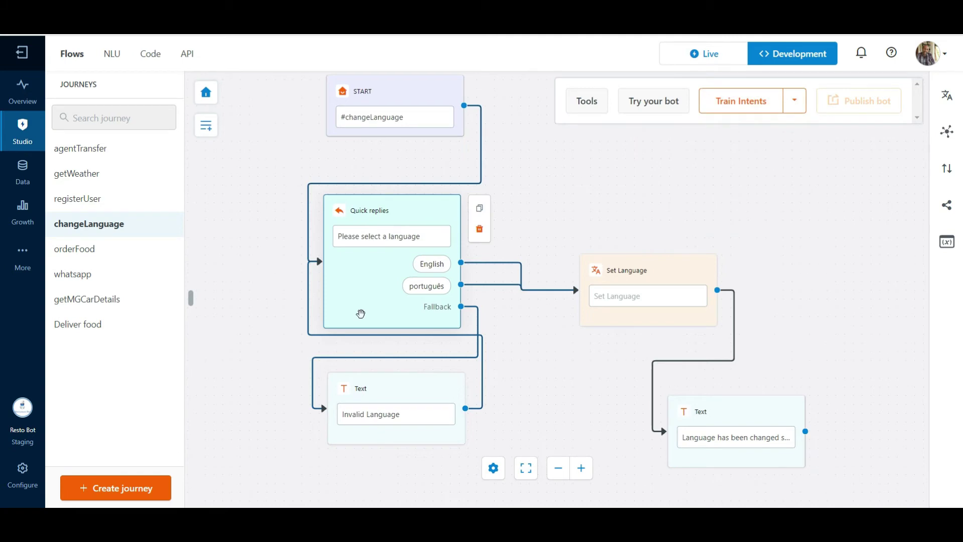
Check the #changeLanguage intent's utterances in NLU, then return to Flows
left_click(112, 55)
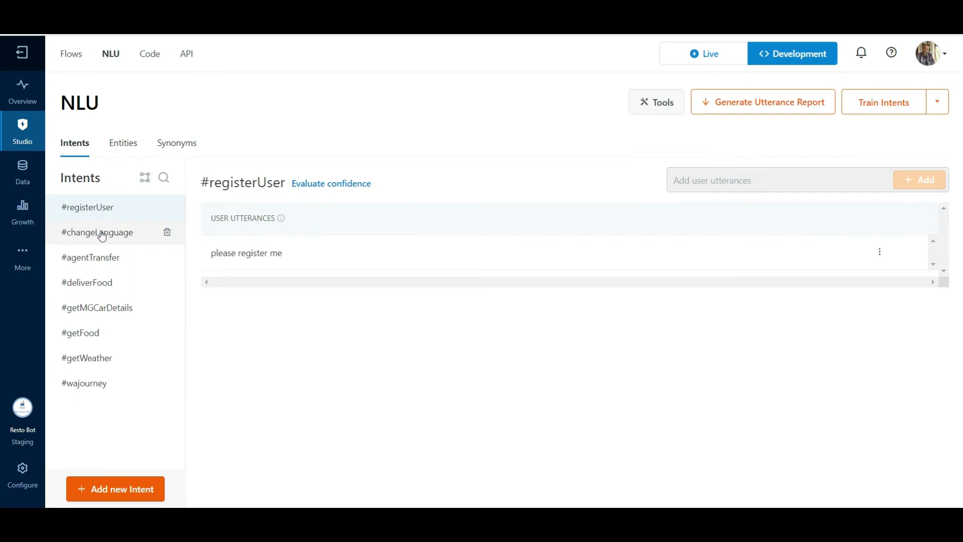
left_click(101, 233)
left_click(69, 56)
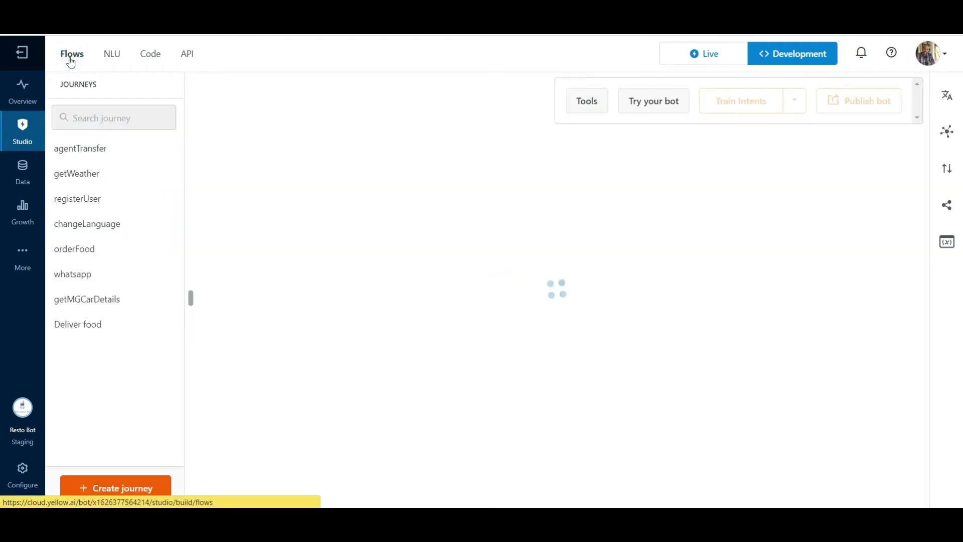
Send 'i want to change language' in the test chat and choose português
left_click(653, 101)
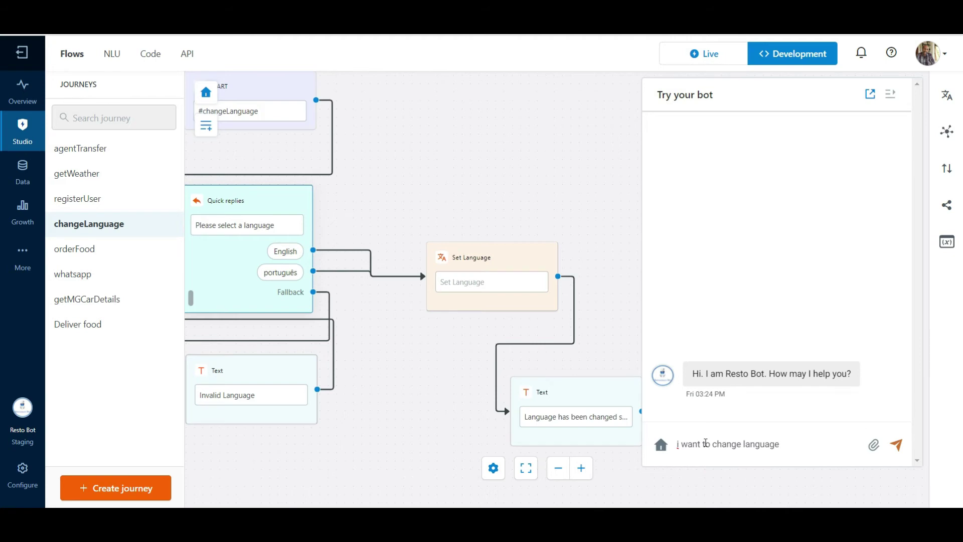
key("Return")
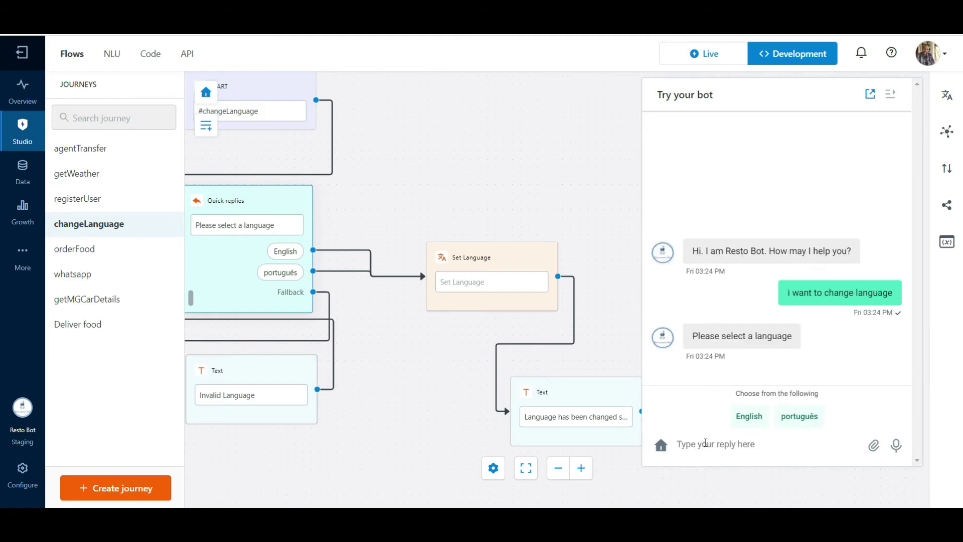
left_click(798, 418)
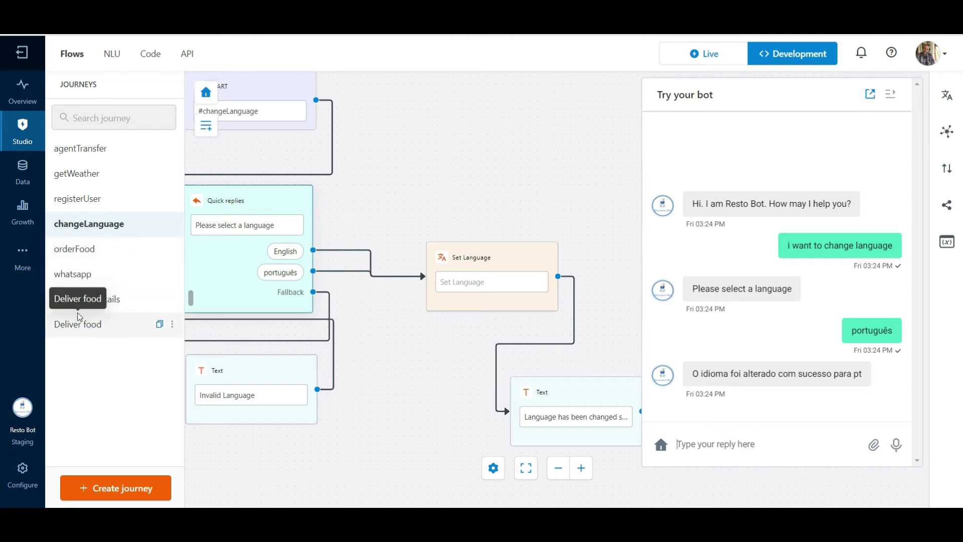
type("er us")
Send 'register user', then answer with a name, email and phone number
key("Return")
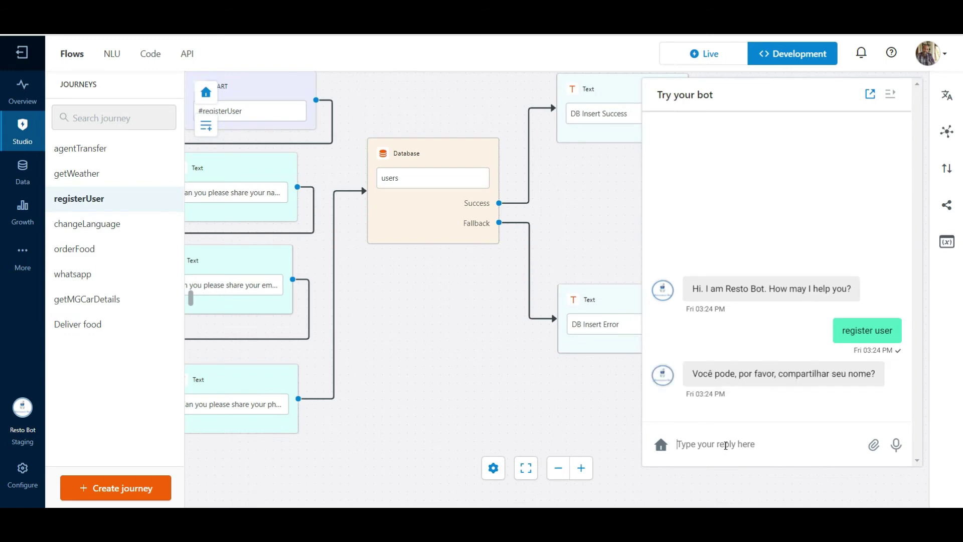
type("s")
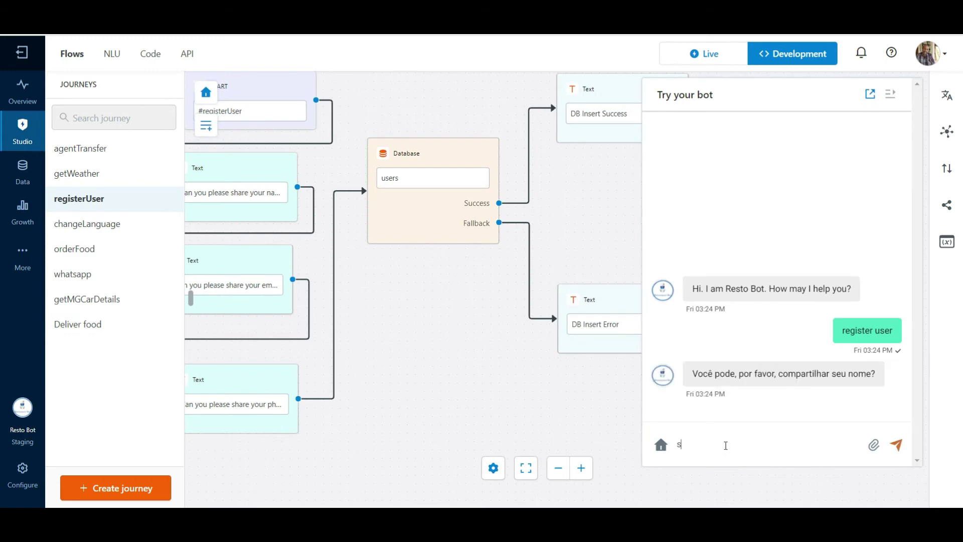
type("hiv")
key("Return")
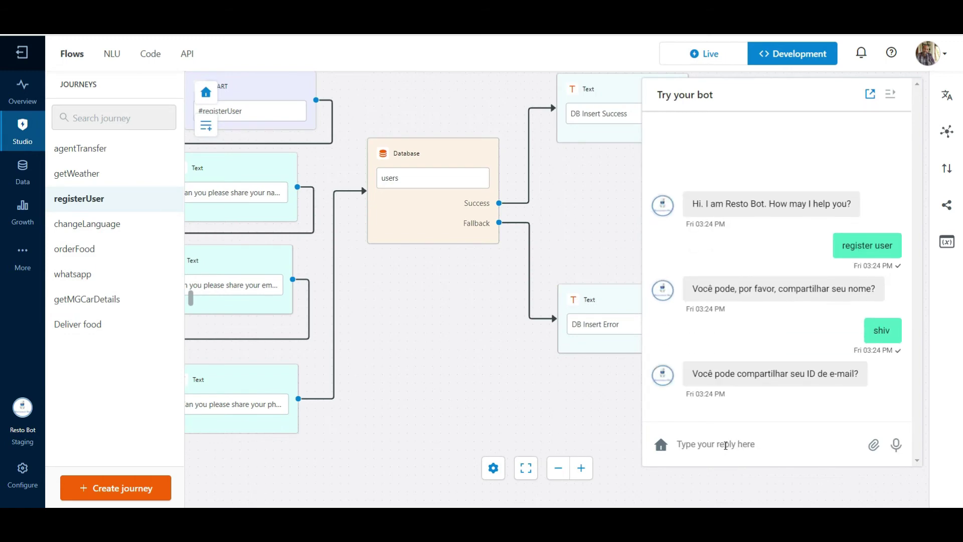
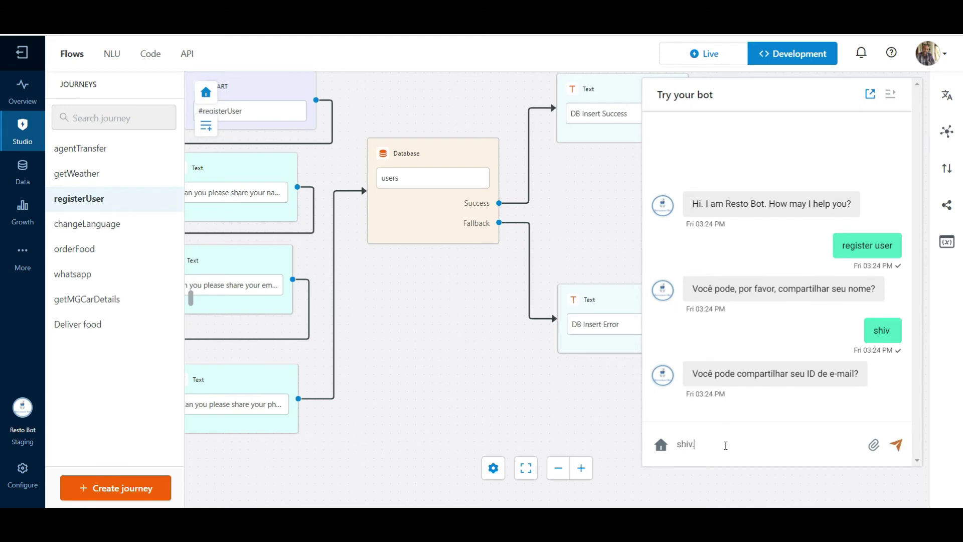
key("Return")
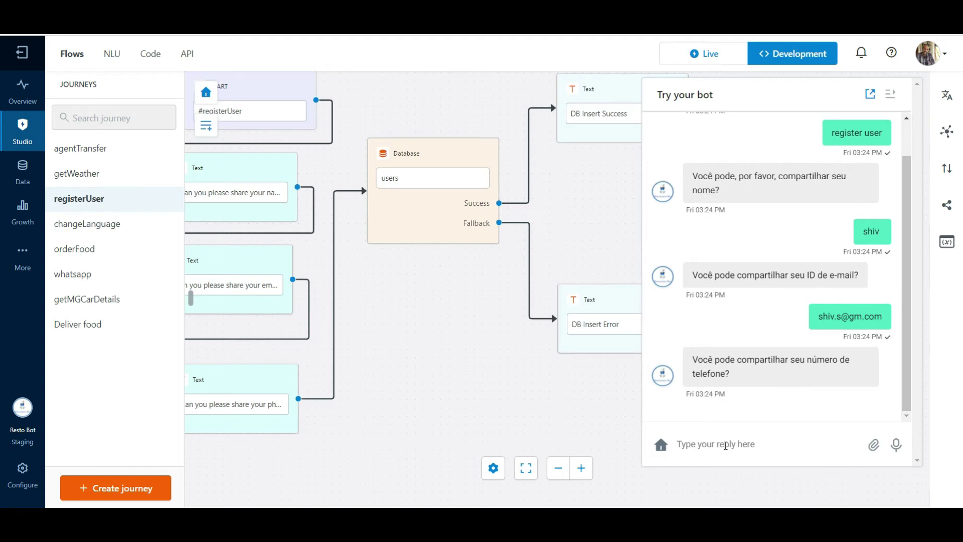
key("Return")
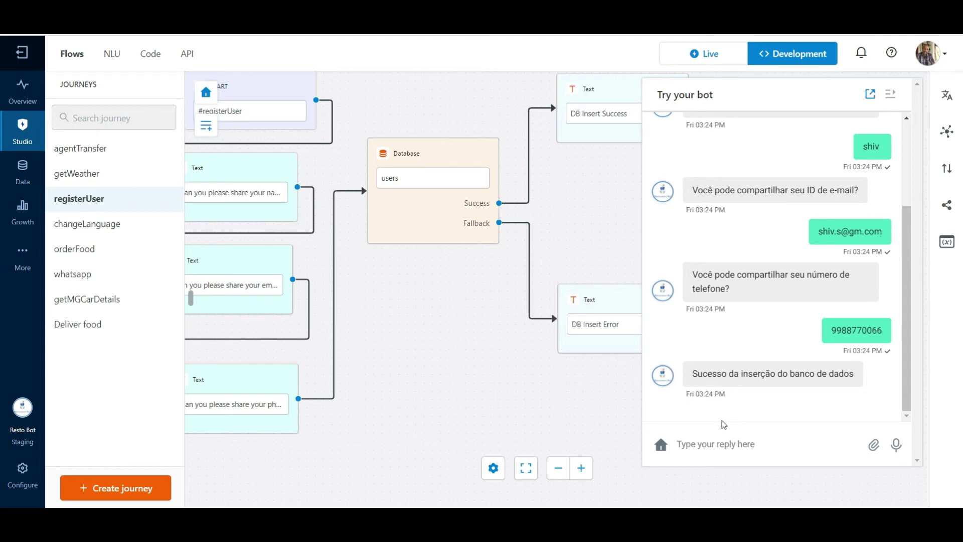
type("c")
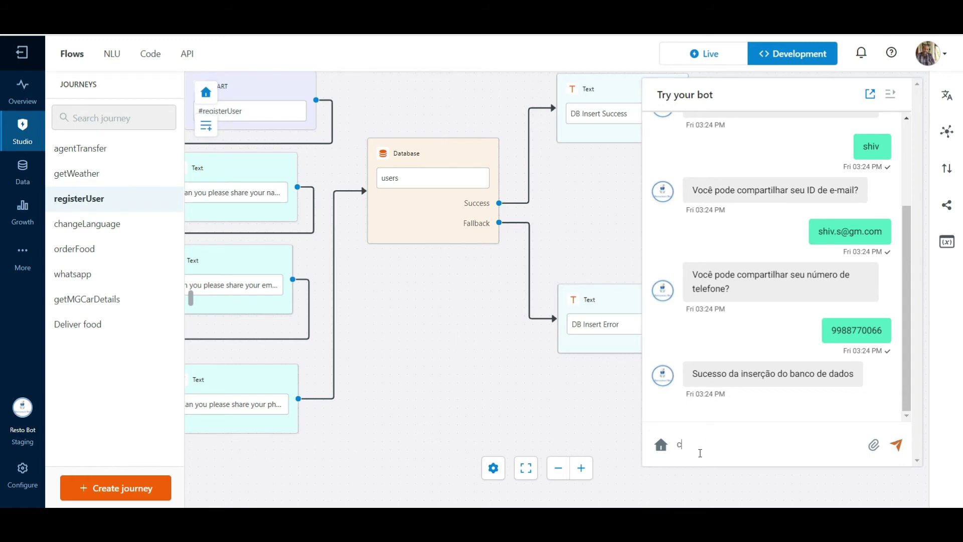
type("hange language")
Switch the test bot to inglês, order food choosing North Indian, and close the chat
key("Return")
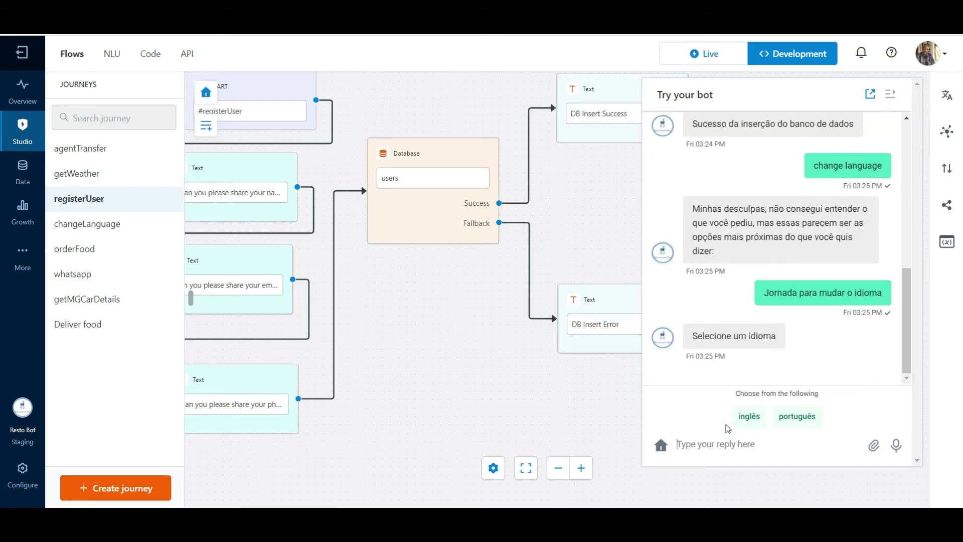
left_click(742, 414)
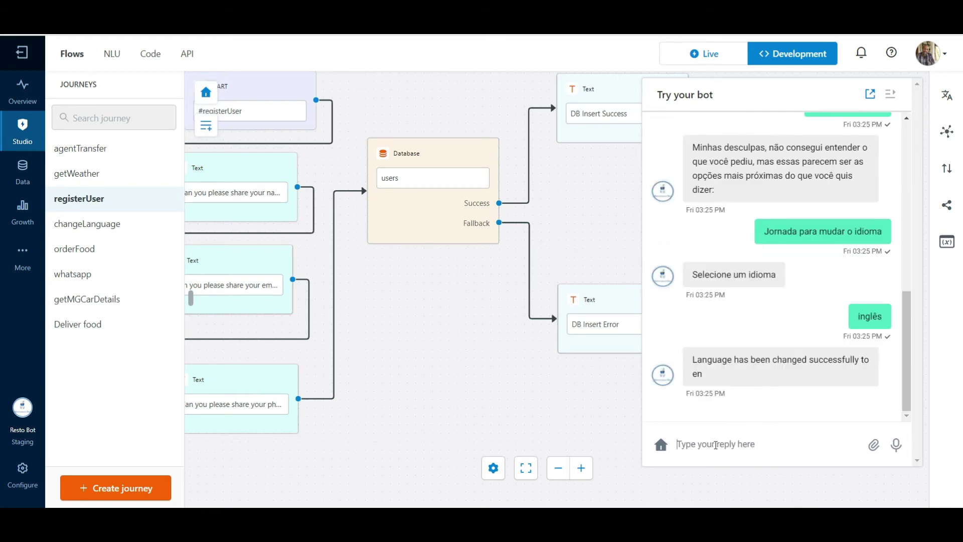
type("order food")
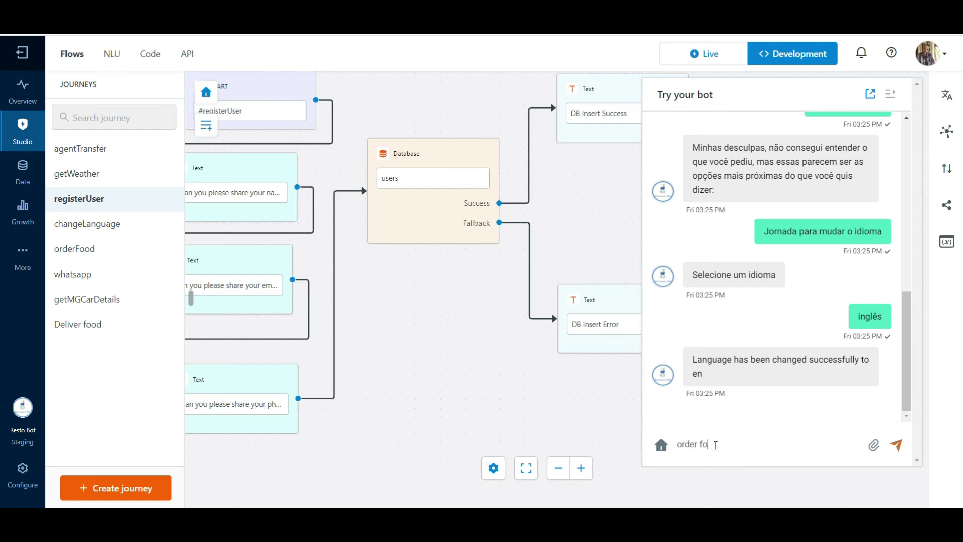
key("Return")
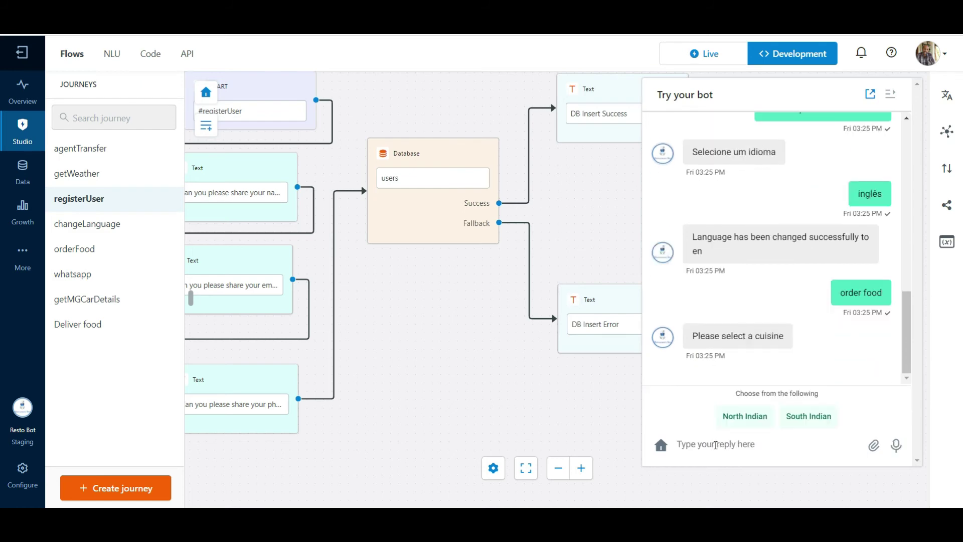
left_click(729, 417)
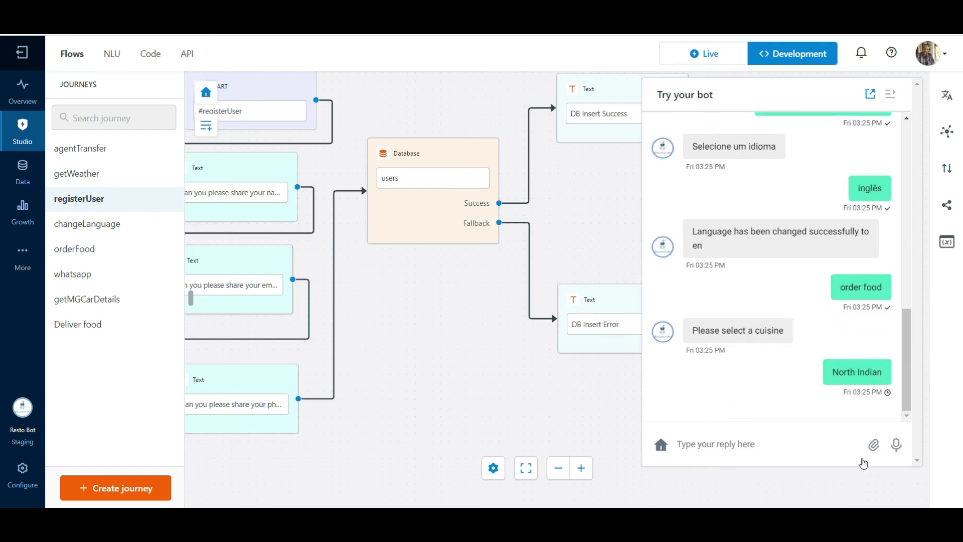
left_click(452, 365)
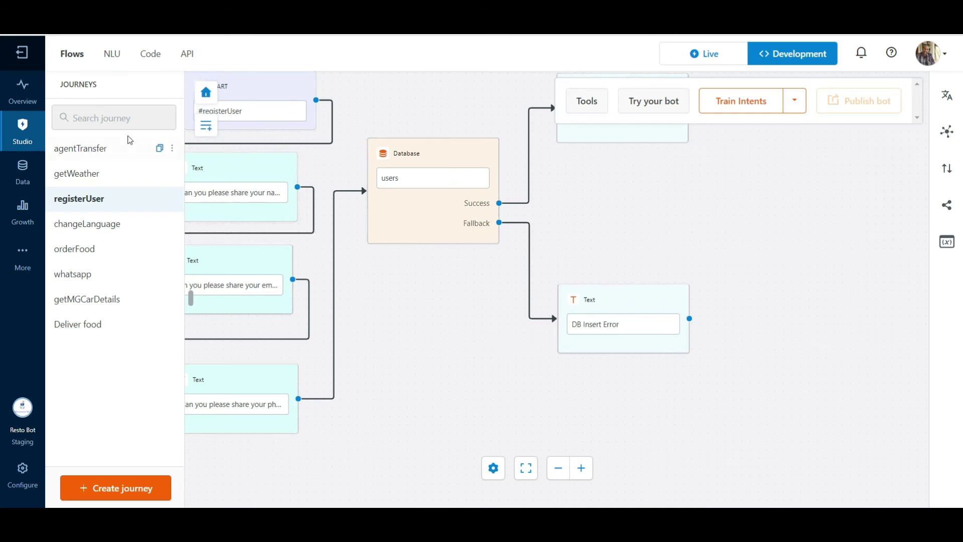
Open the name Text step's Portuguese version and select its entire message text
left_click(251, 175)
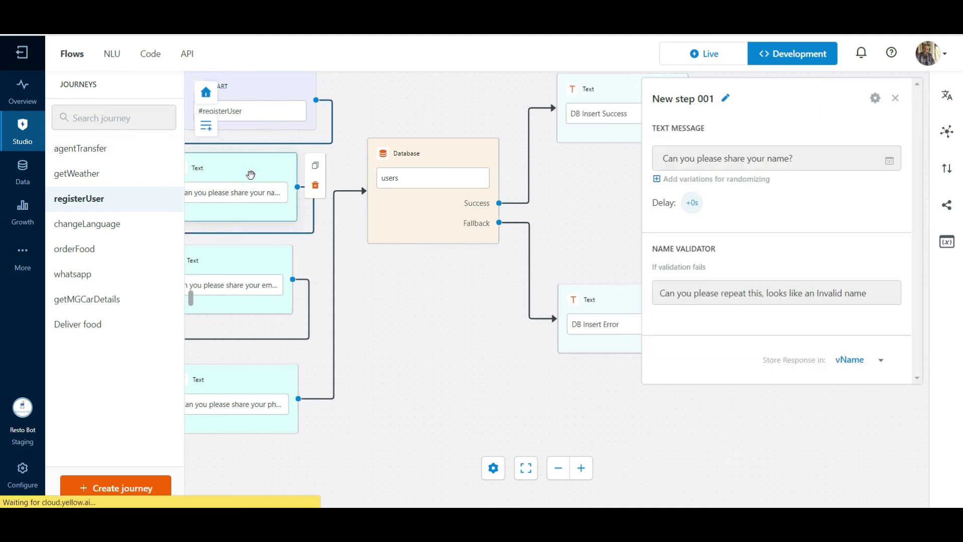
left_click(943, 98)
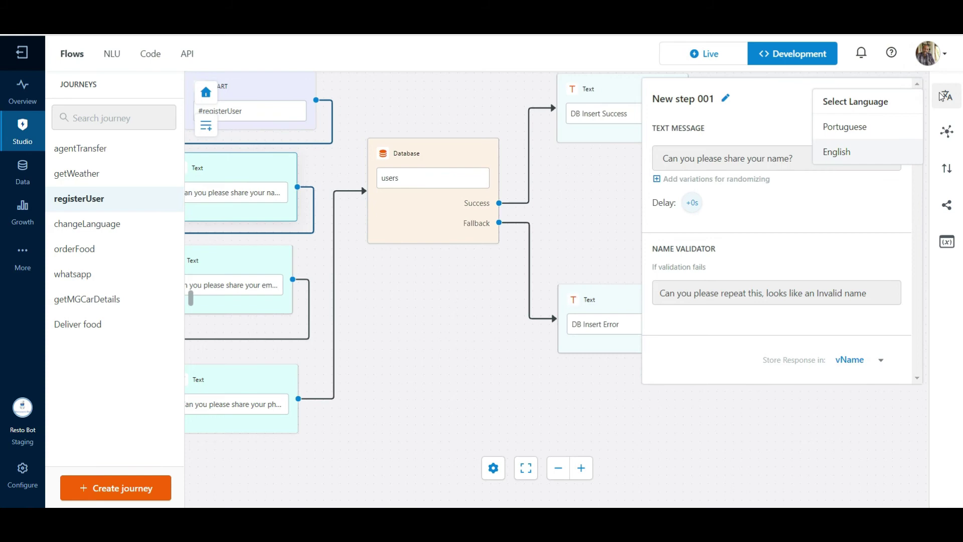
left_click(865, 129)
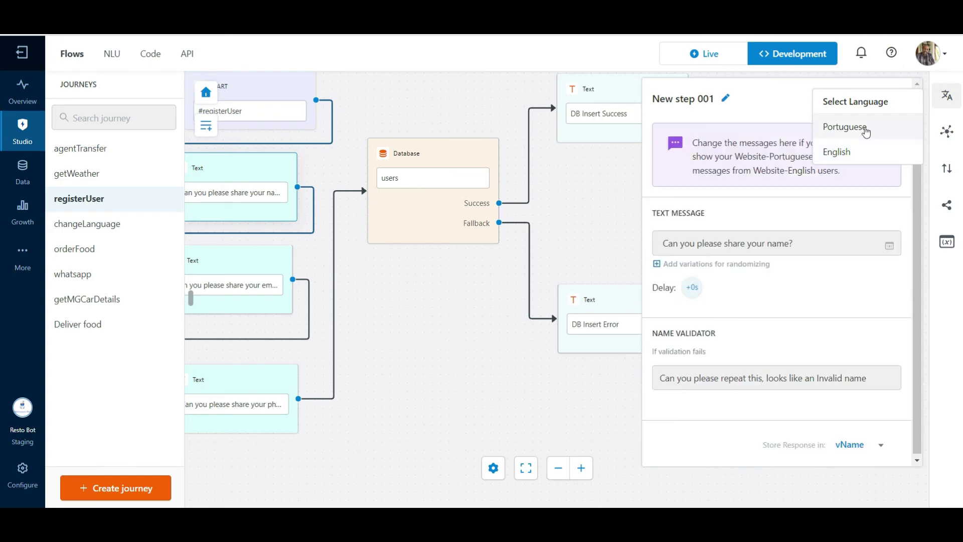
left_click(752, 203)
left_click(809, 244)
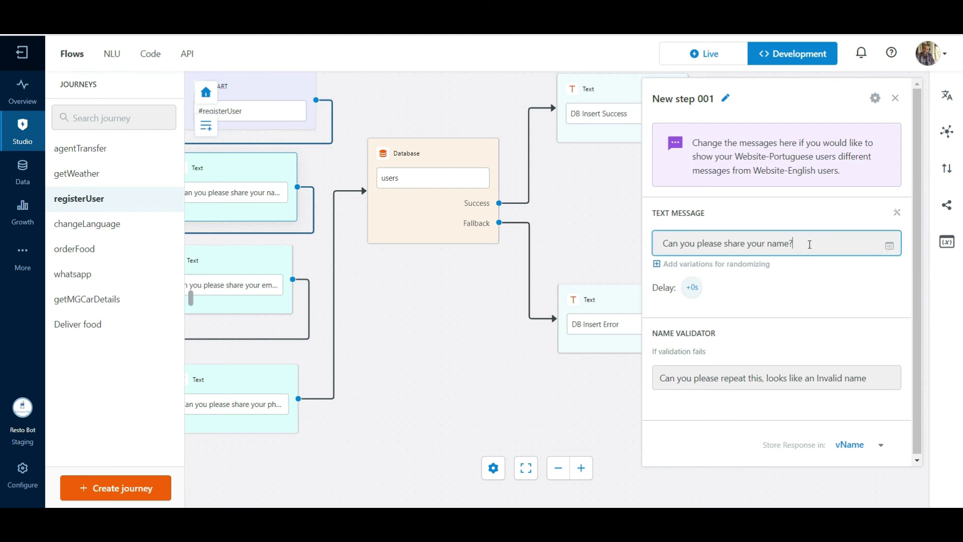
key("ctrl+a")
key("ctrl+c")
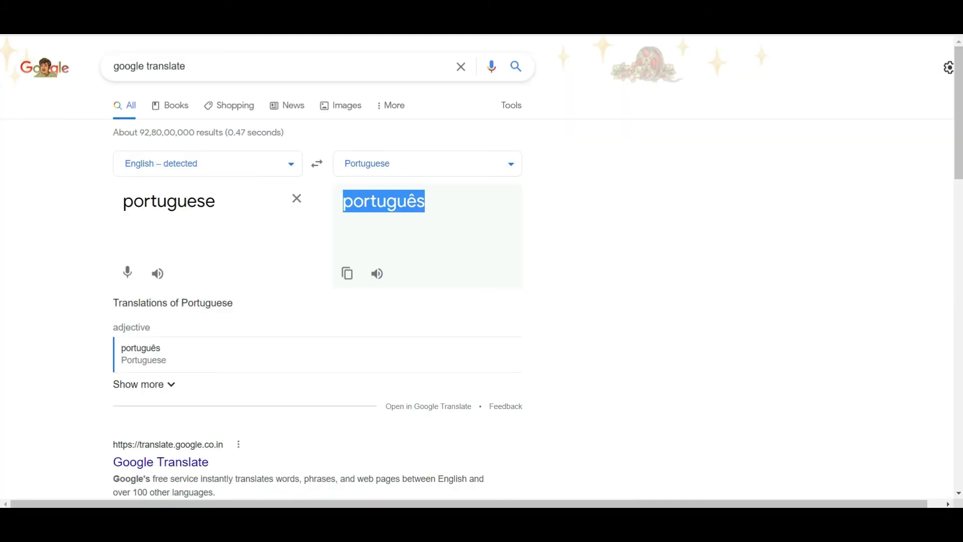
Paste 'Can you please share your name' into Google Translate, dropping the trailing '?'
left_click(239, 216)
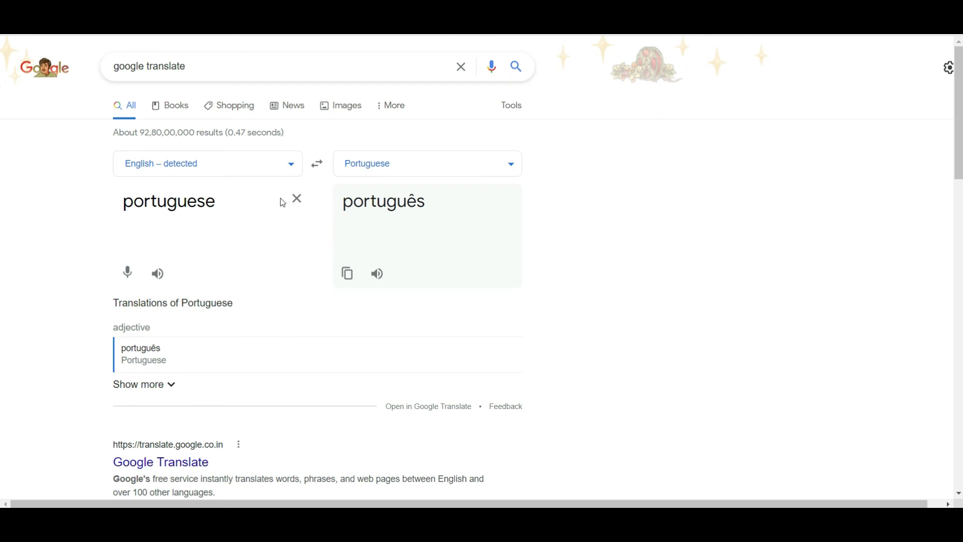
double_click(212, 199)
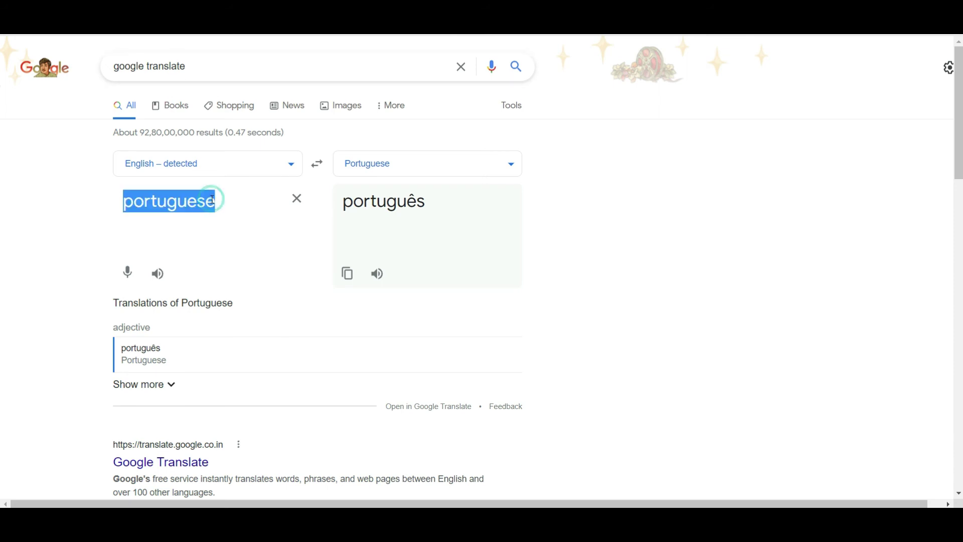
key("ctrl+v")
key("BackSpace")
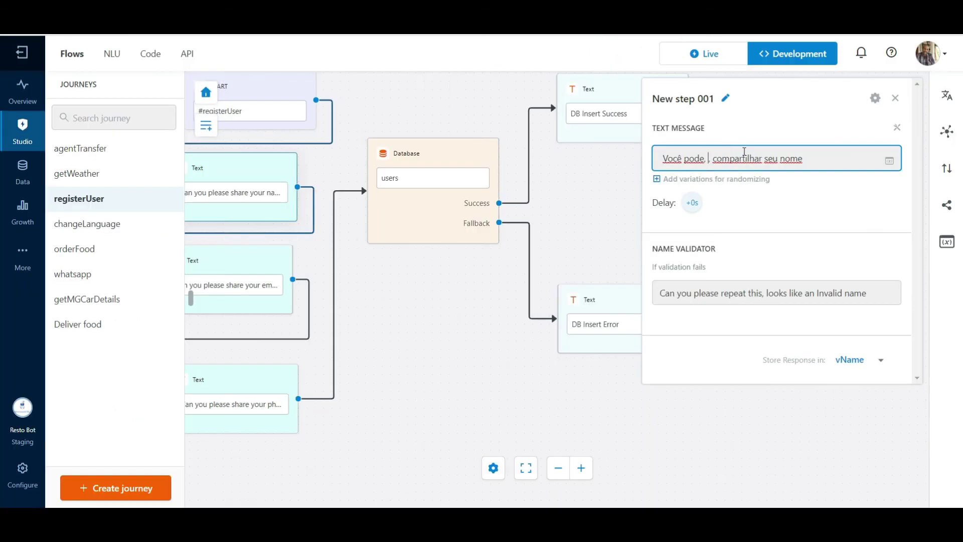
Delete the extra comma from the pasted Portuguese prompt and close the step editor
key("BackSpace")
key("BackSpace")
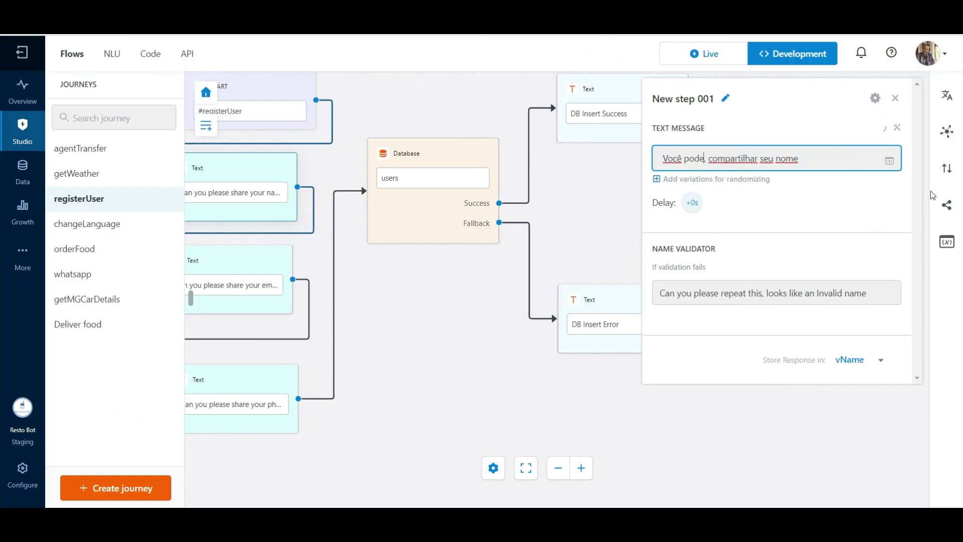
left_click(599, 174)
mouse_move(282, 342)
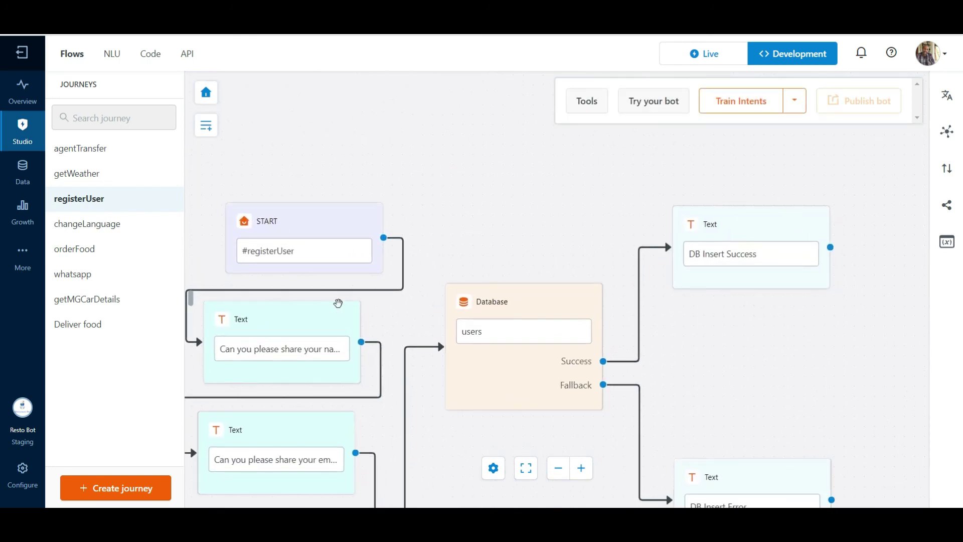
Compare the name step's English and Portuguese messages, then send 'please register me' in test chat
left_click(328, 331)
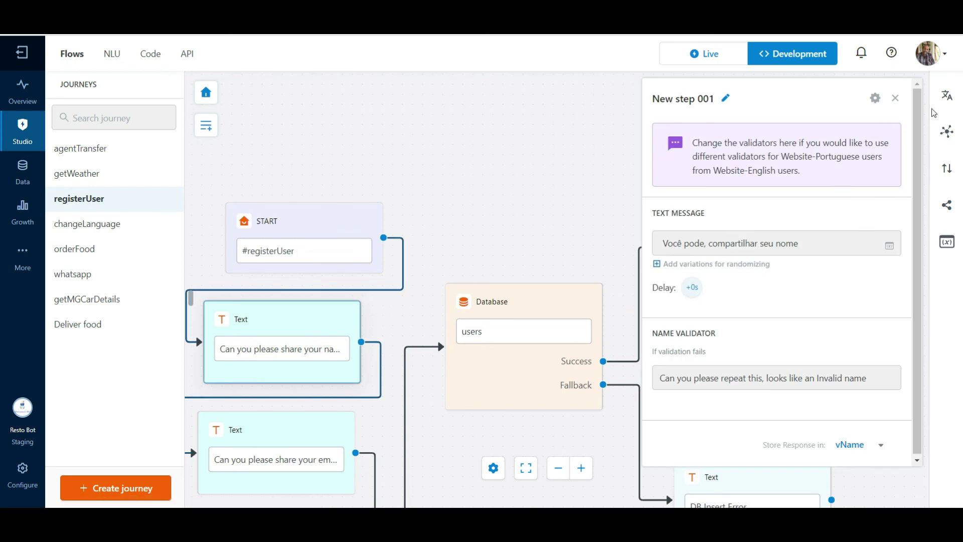
left_click(947, 96)
left_click(863, 152)
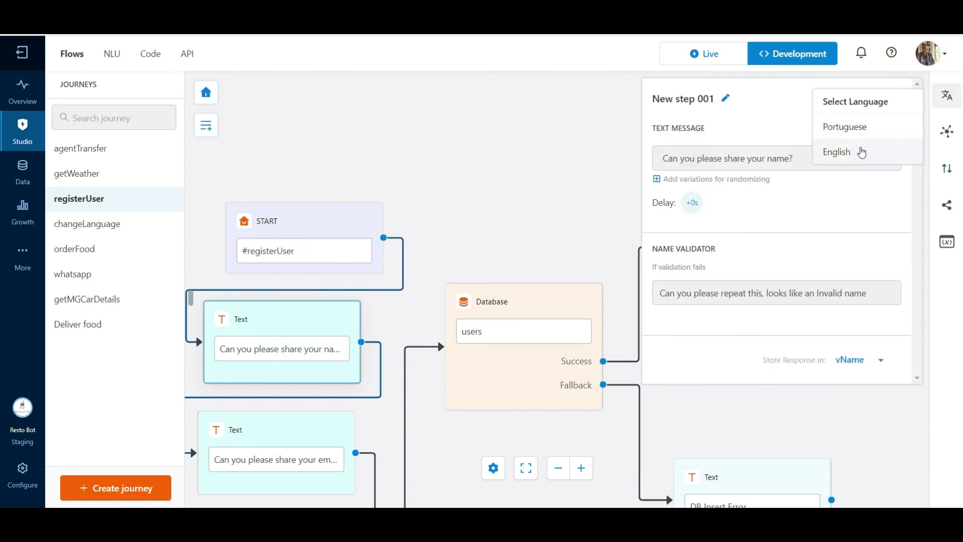
left_click(866, 129)
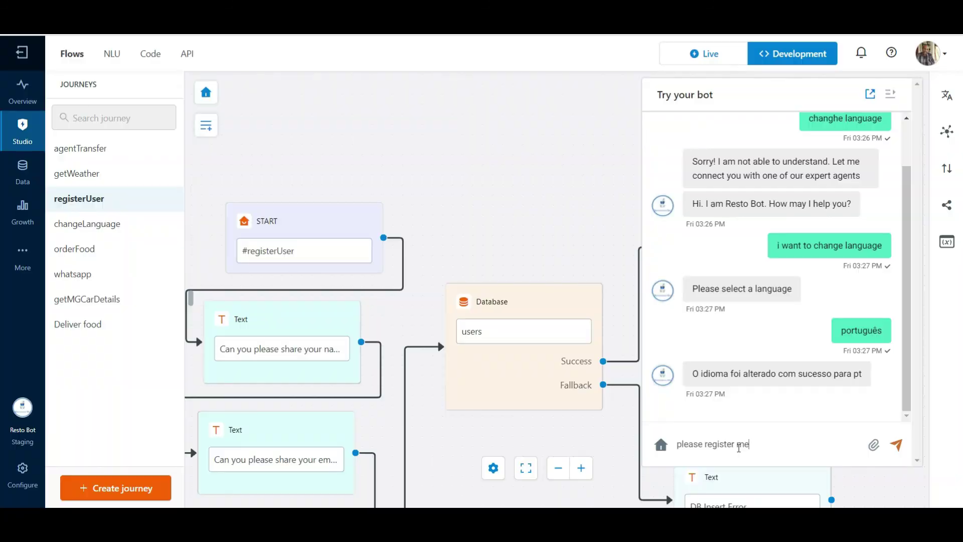
key("Return")
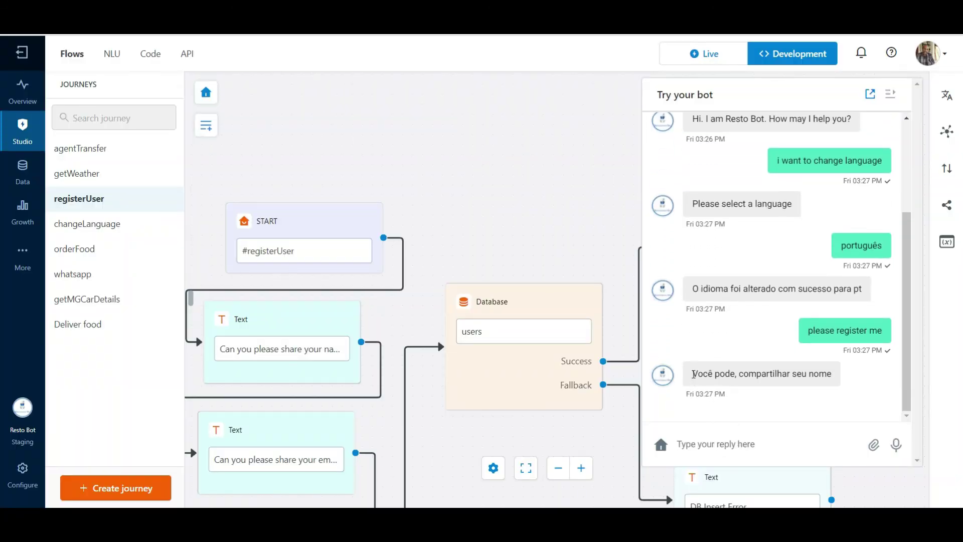
Highlight the bot's reply 'Você pode, compartilhar seu nome', then close the test chat
left_click_drag(693, 373, 829, 374)
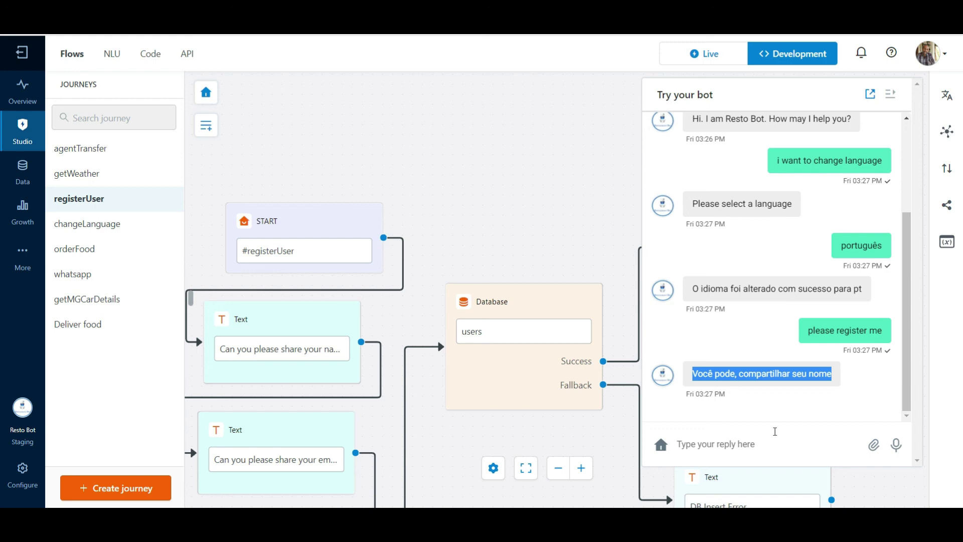
left_click(747, 446)
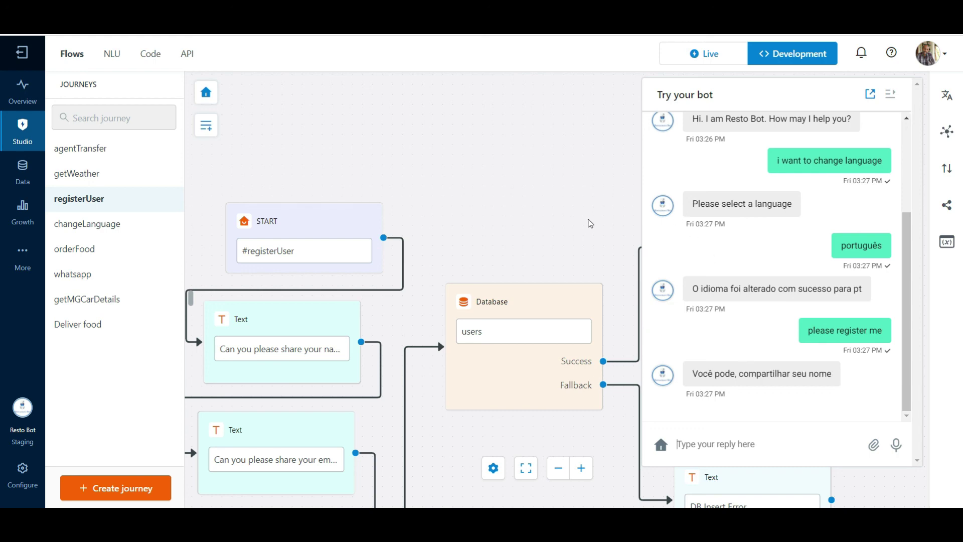
left_click(591, 223)
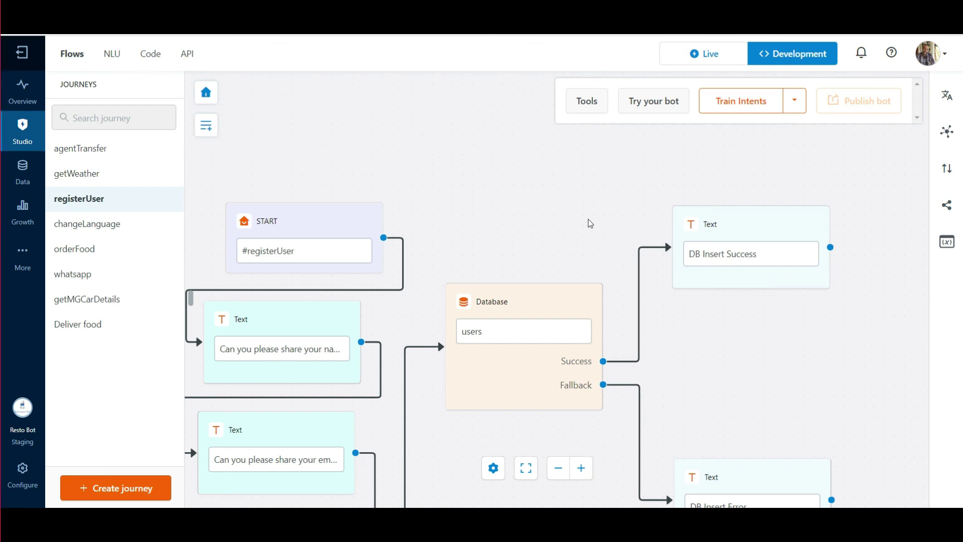